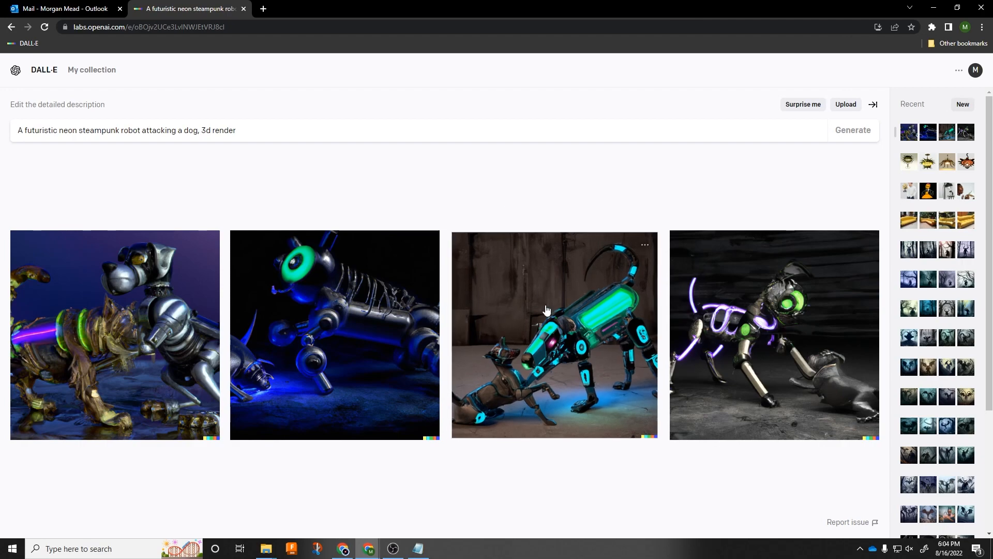
# View the third robot image enlarged, and generate images from the new prompt "Lovecraftian fish people in downtown, photorealistic"
pyautogui.click(551, 331)
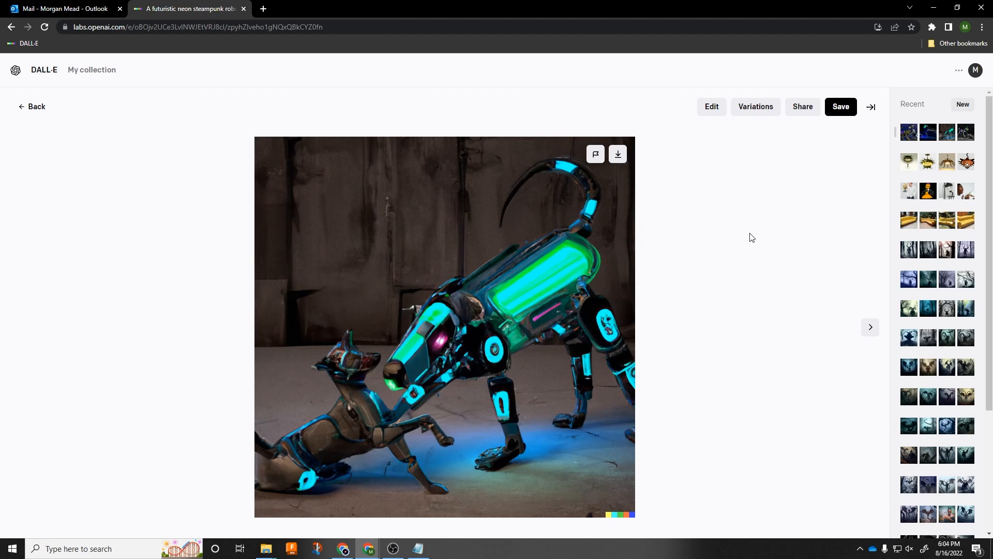
pyautogui.click(30, 105)
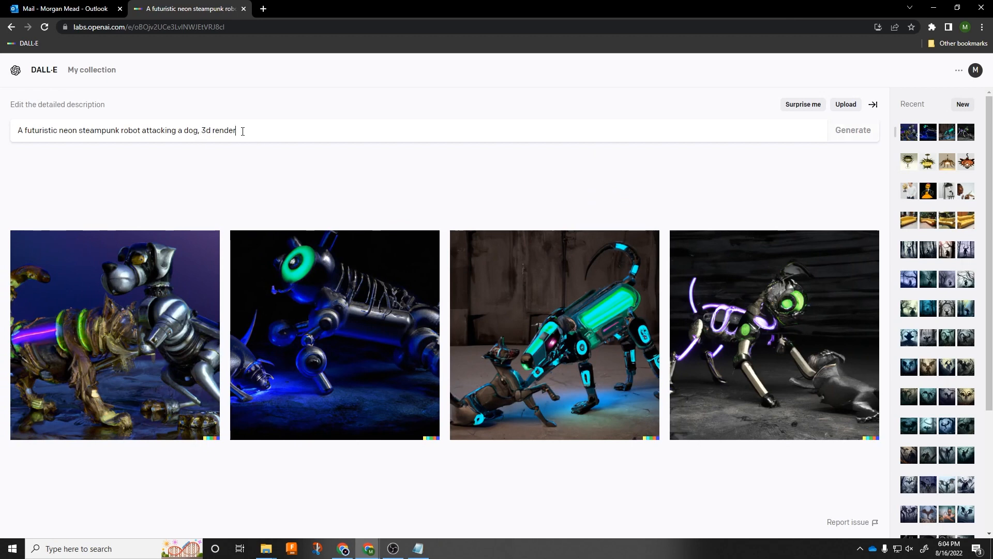
pyautogui.moveTo(243, 131); pyautogui.dragTo(17, 132)
pyautogui.write('Lovecraftian fis')
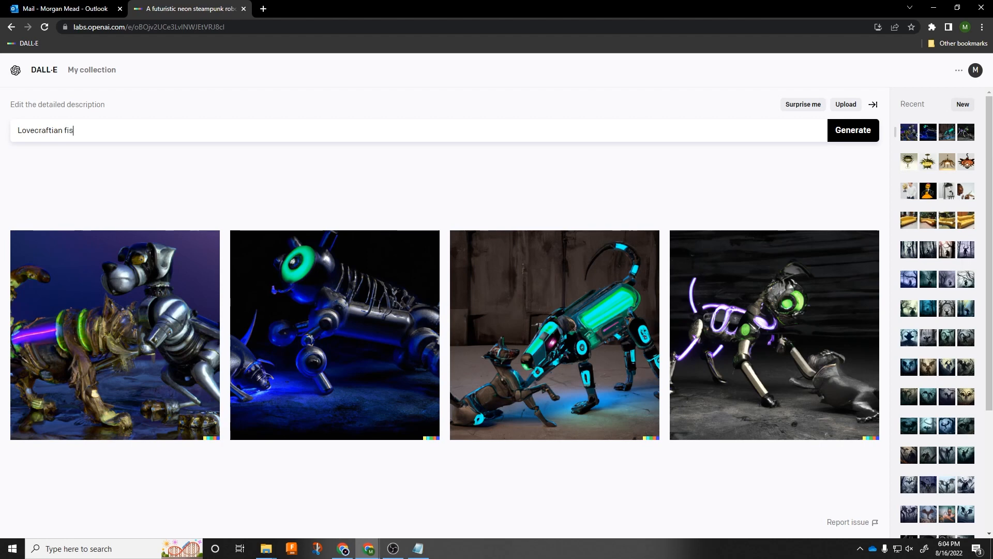
pyautogui.write('h people')
pyautogui.write(' in downtoan')
pyautogui.write('photoreal')
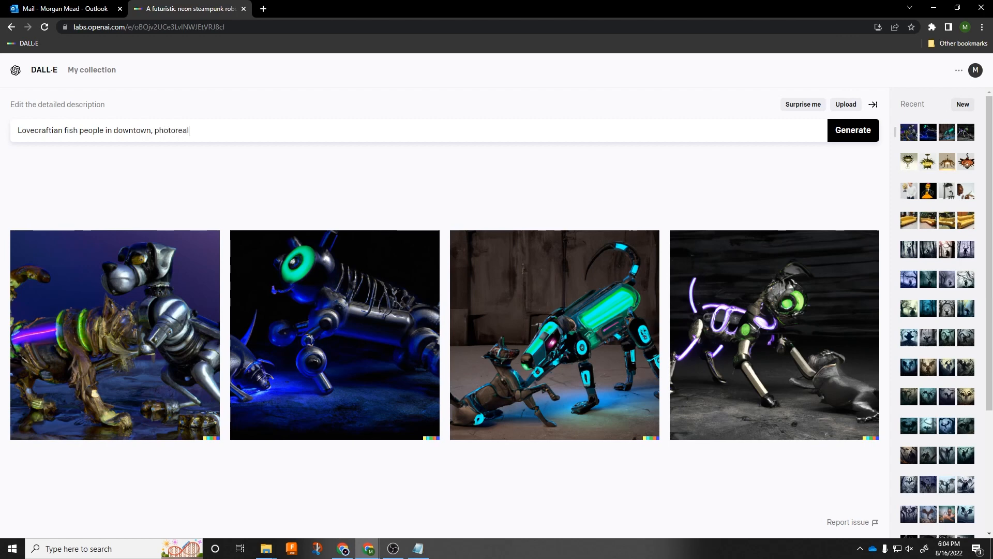
pyautogui.write('istic')
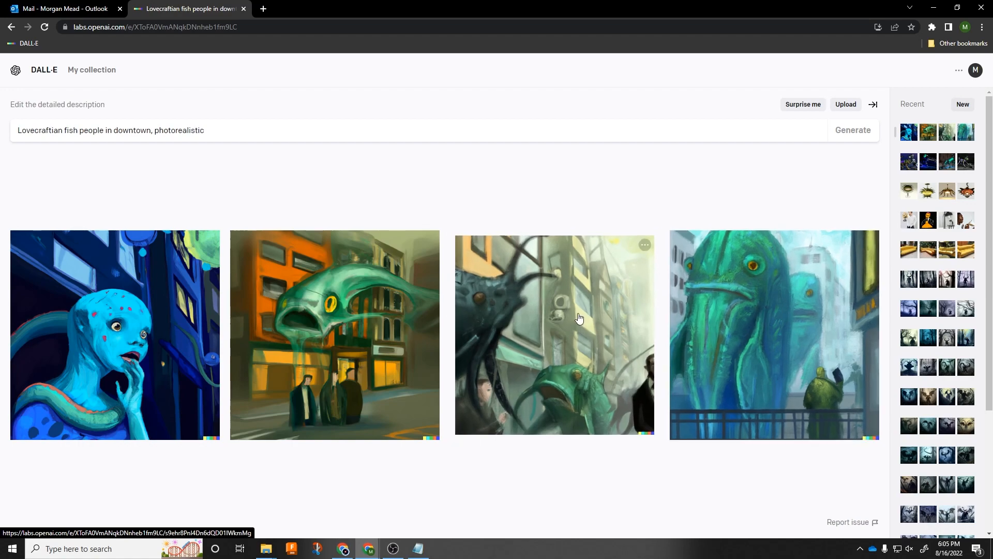
# View the third fish people image enlarged, and replace the prompt with "Jules Verne inspired puppet party" to generate new images
pyautogui.click(579, 318)
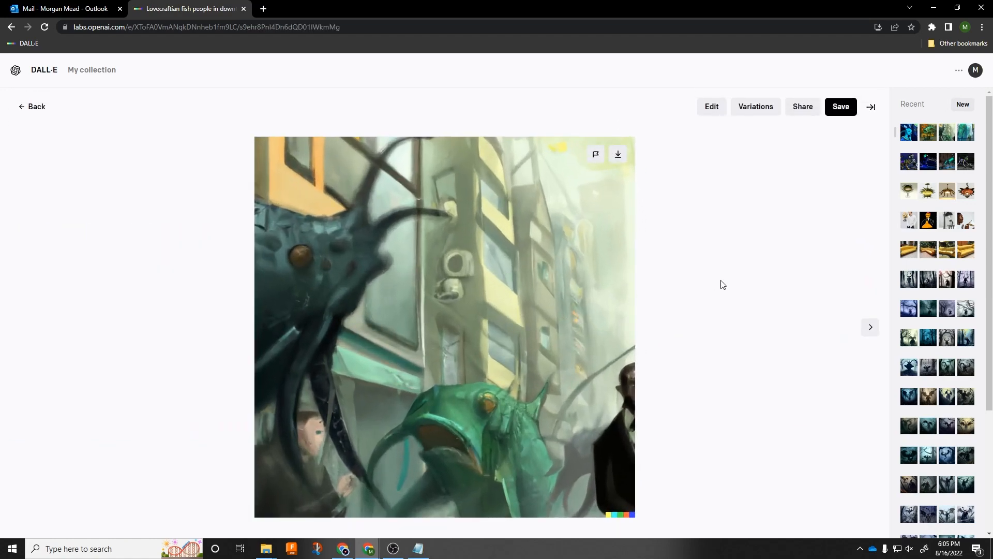
pyautogui.click(35, 109)
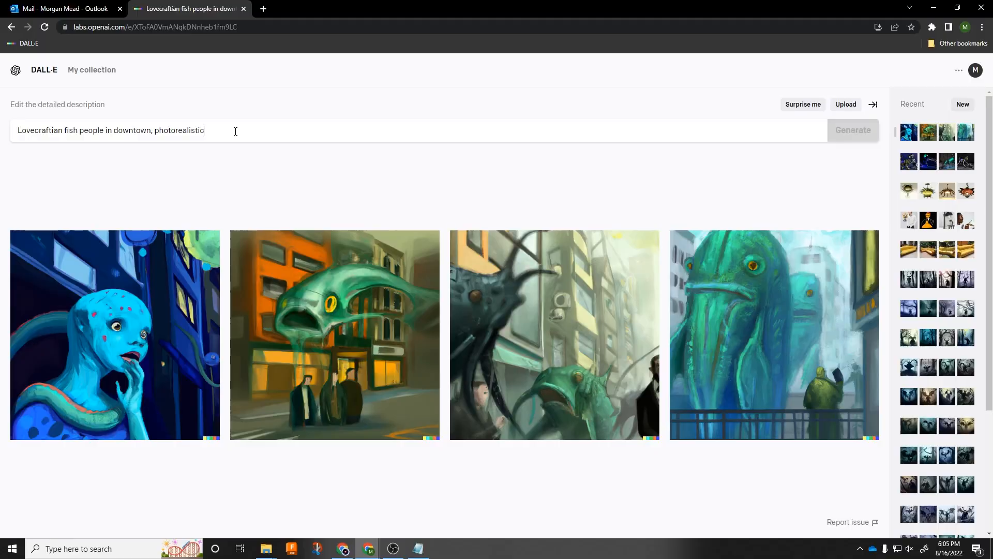
pyautogui.moveTo(227, 130); pyautogui.dragTo(17, 130)
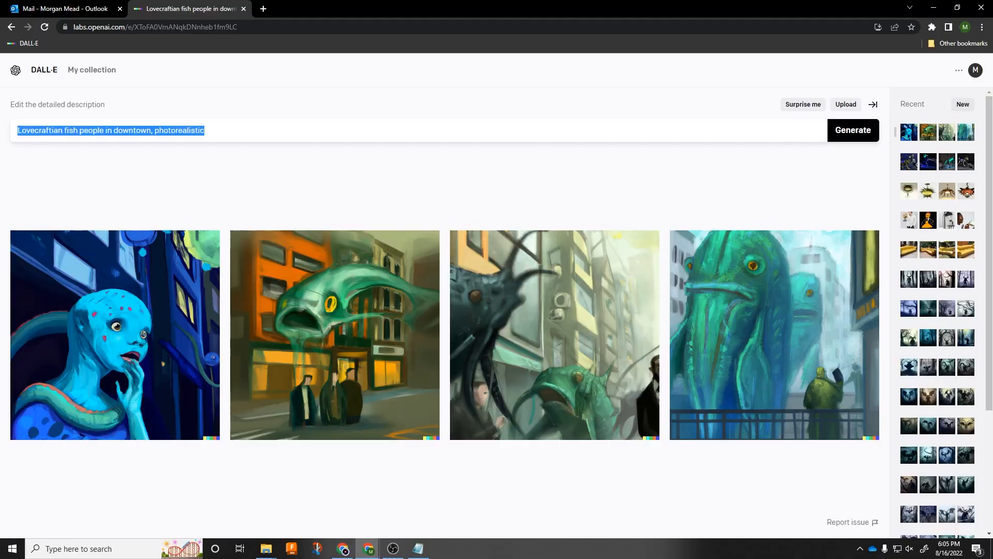
pyautogui.write('Jules Verne inspired')
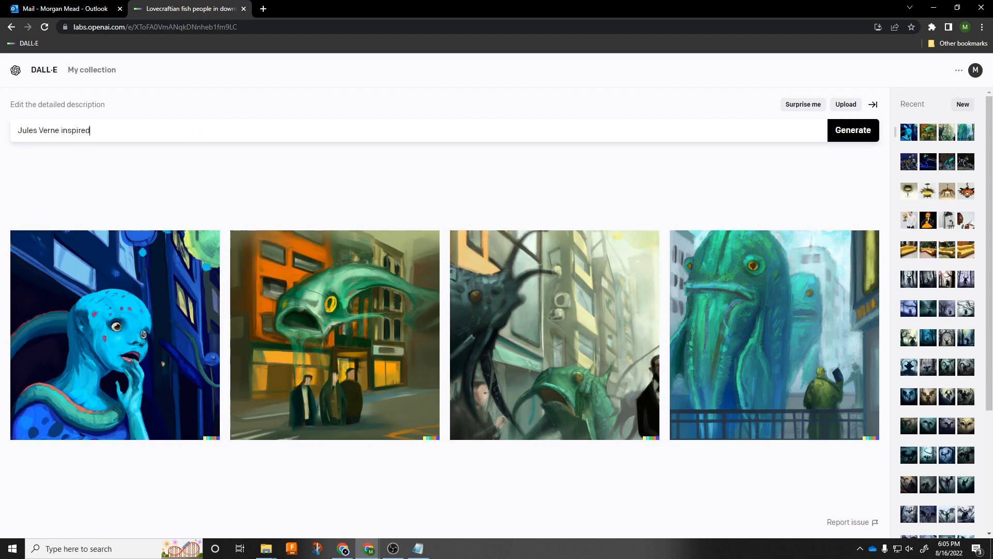
pyautogui.write(' puppet party')
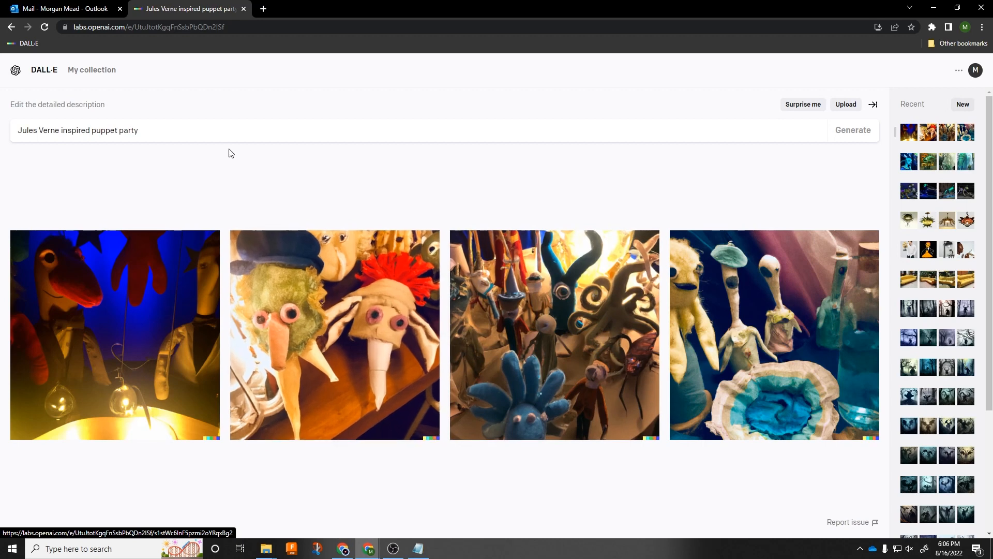
# Extend the puppet party prompt with ", children's book illustration", generate the images, and view the first result enlarged
pyautogui.click(148, 132)
pyautogui.write(', illustration')
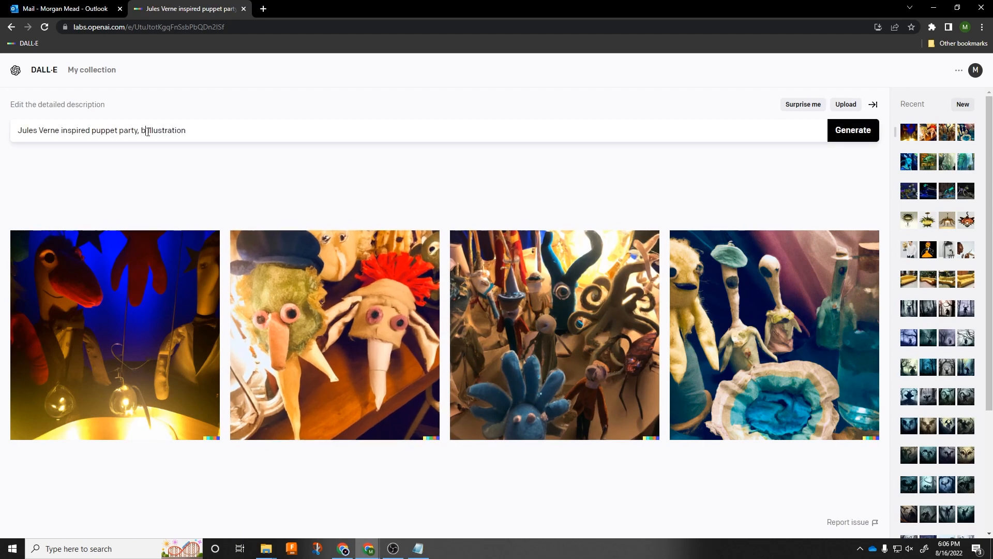
pyautogui.write("children's book")
pyautogui.press('Return')
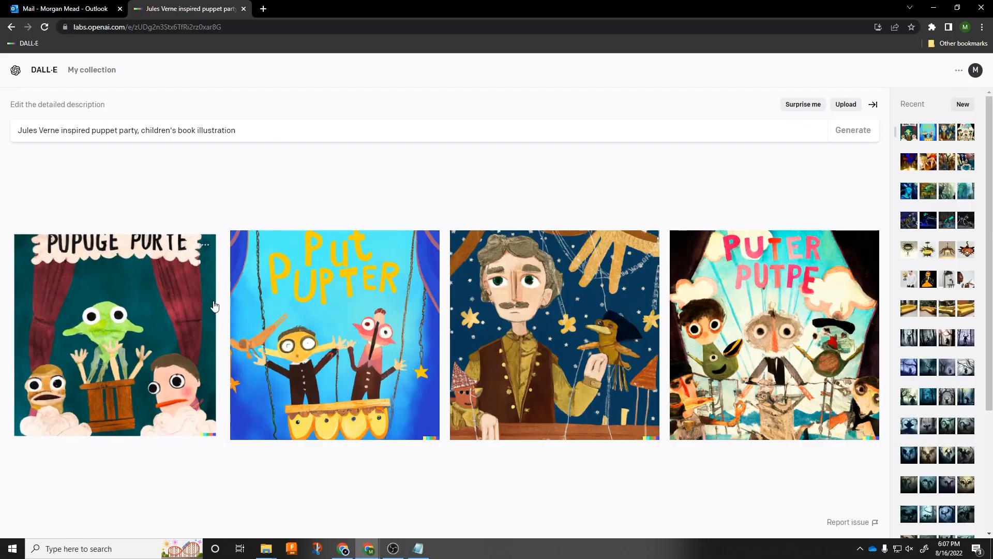
pyautogui.click(155, 299)
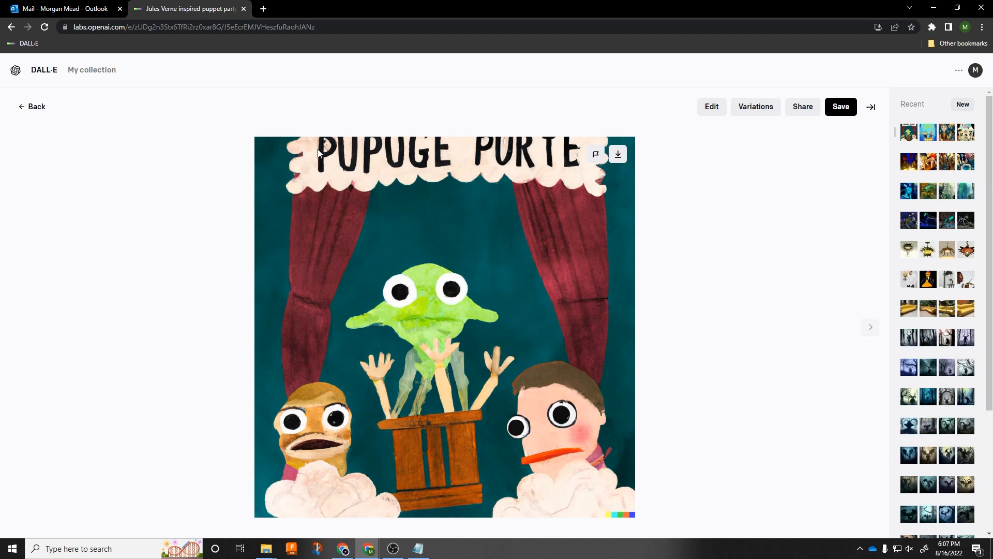
pyautogui.click(28, 106)
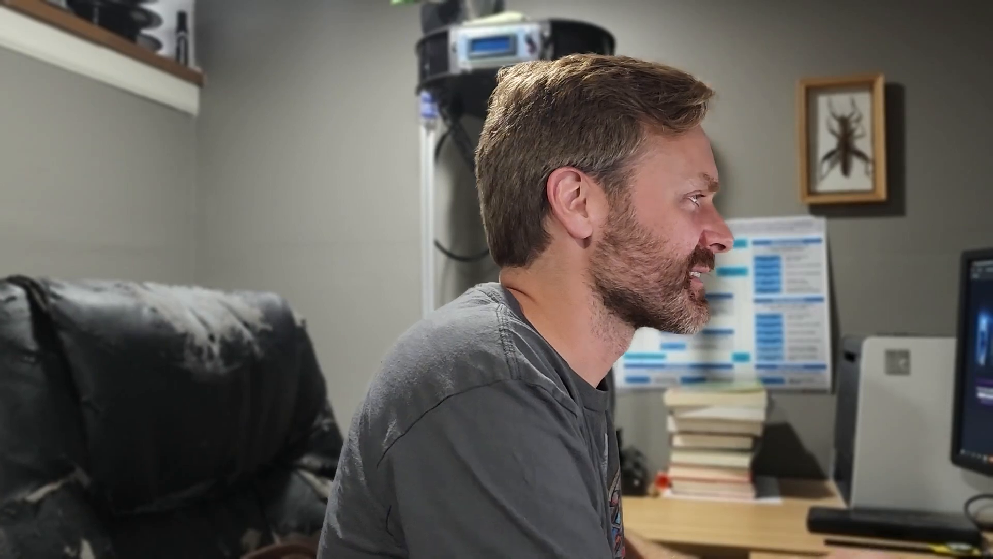
# Replace the puppet party prompt with "charcoal alien sketch" and generate the images
pyautogui.write('char')
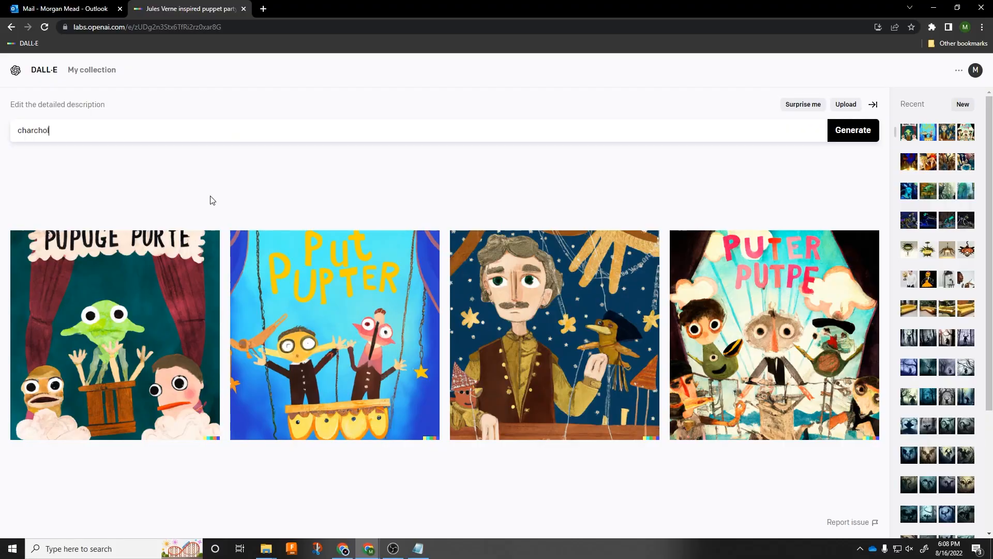
pyautogui.press('BackSpace')
pyautogui.press('BackSpace')
pyautogui.press('BackSpace')
pyautogui.press('BackSpace')
pyautogui.write('coal alien sketch')
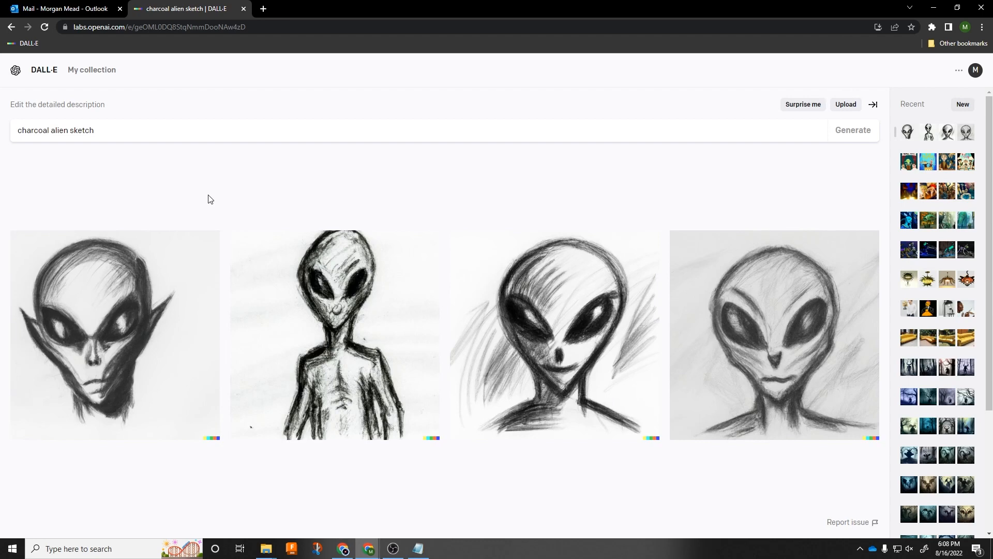
# Replace the alien prompt with "santa claus crosshatch drawing" and generate the images
pyautogui.click(131, 134)
pyautogui.hotkey('ctrl', 'a')
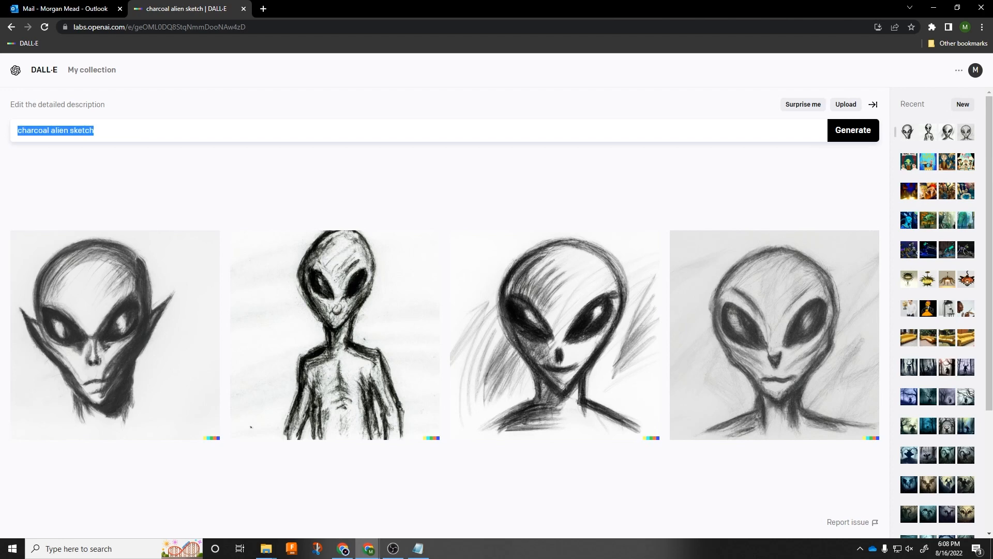
pyautogui.write('san')
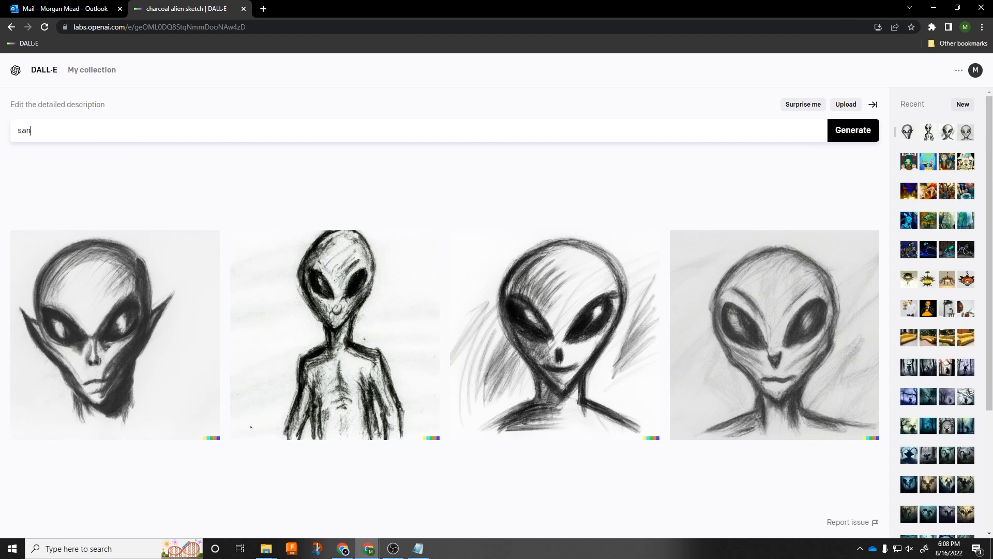
pyautogui.write('ta clause crosshatch drawing')
pyautogui.press('Return')
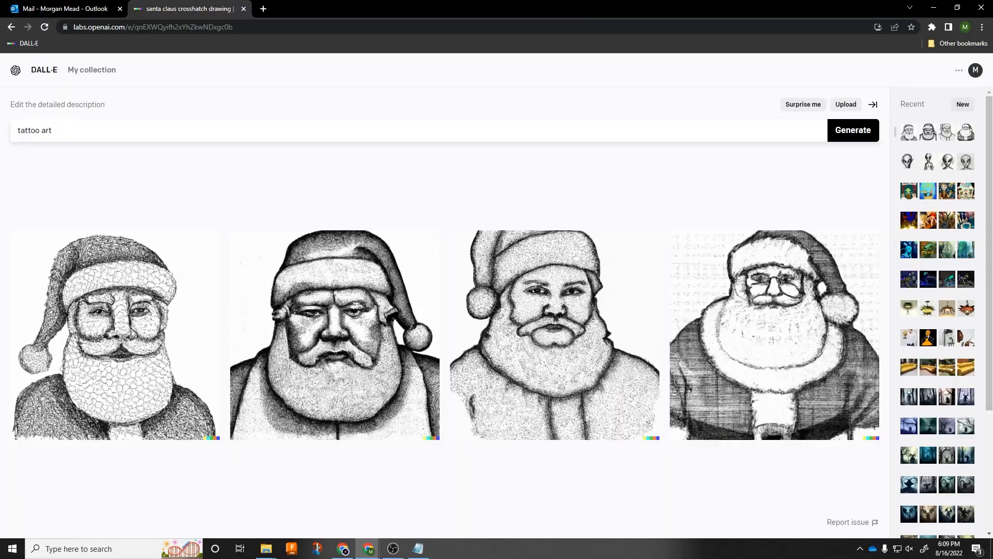
# Generate images from the prompt "abstract skull tattoo art" and view the third, horned skull design enlarged
pyautogui.write('abstract skull')
pyautogui.press('Return')
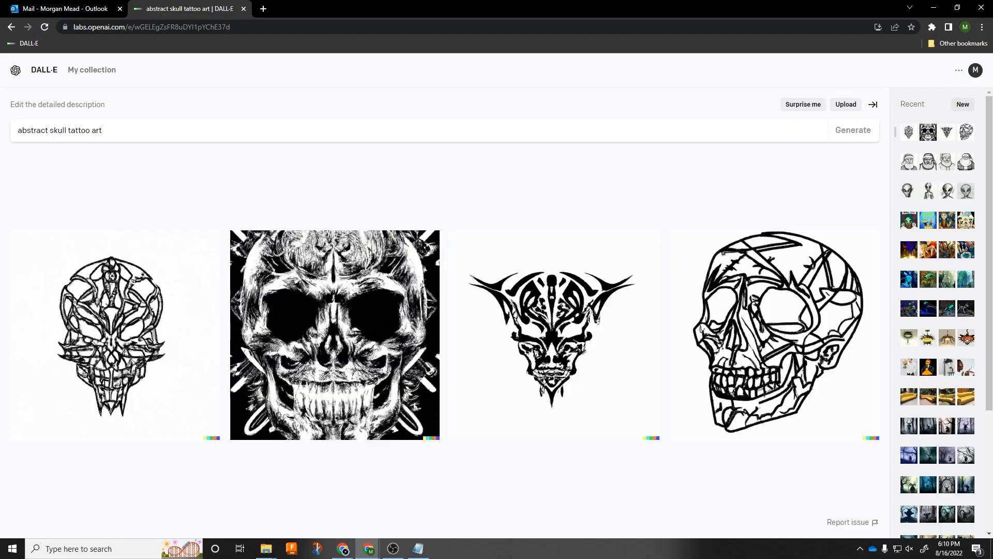
pyautogui.click(513, 371)
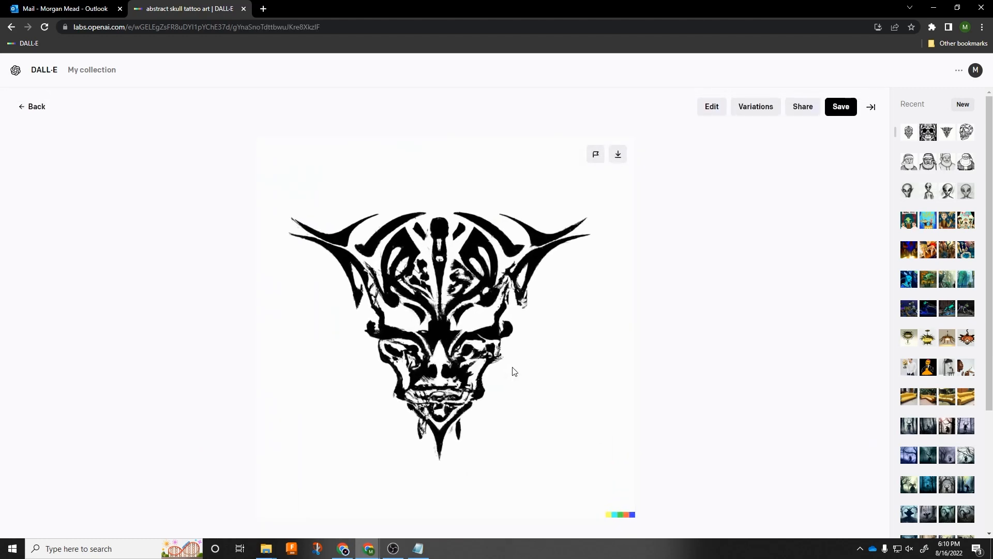
pyautogui.click(22, 113)
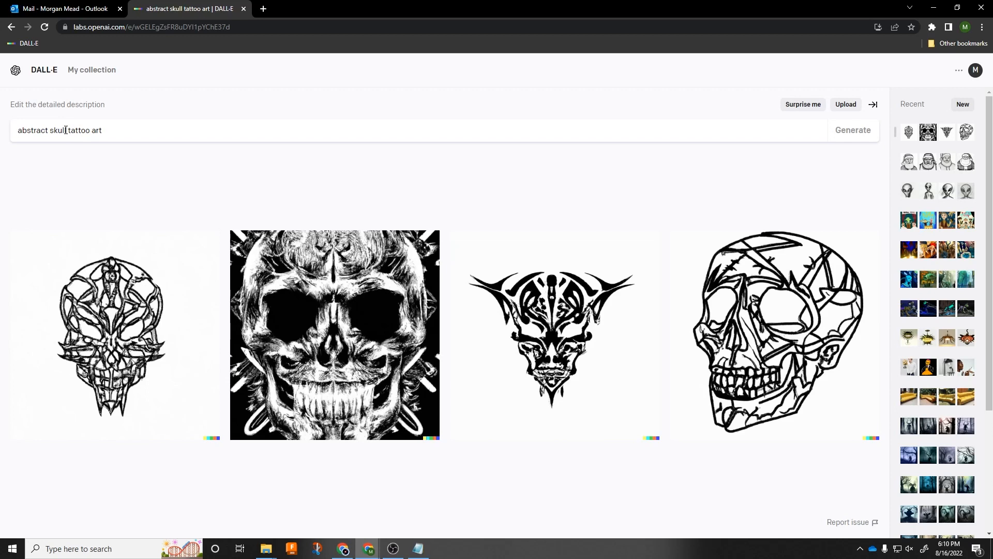
# Change the prompt's subject from abstract skull to tribal robot and generate images for "tribal robot tattoo art"
pyautogui.moveTo(66, 130); pyautogui.dragTo(18, 130)
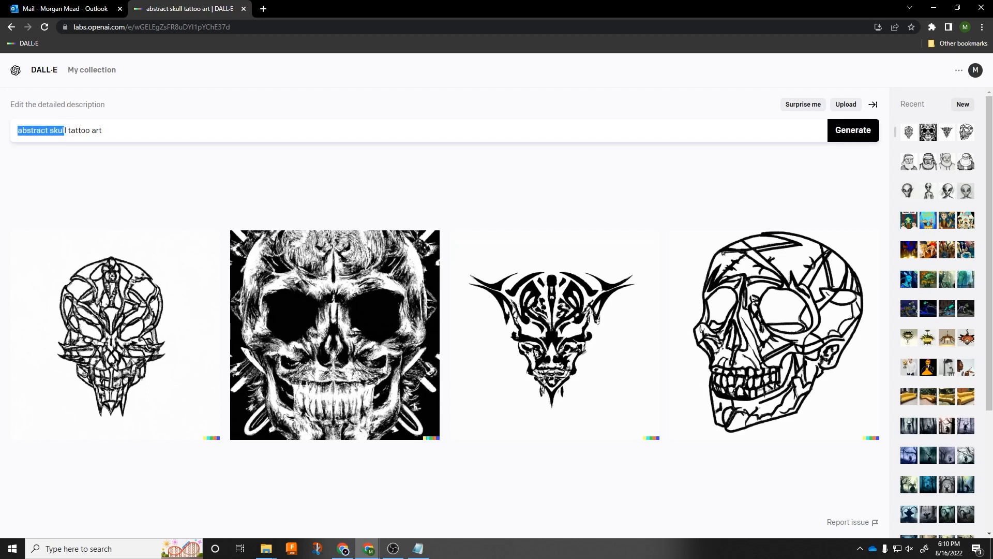
pyautogui.press('Delete')
pyautogui.press('Delete')
pyautogui.press('Delete')
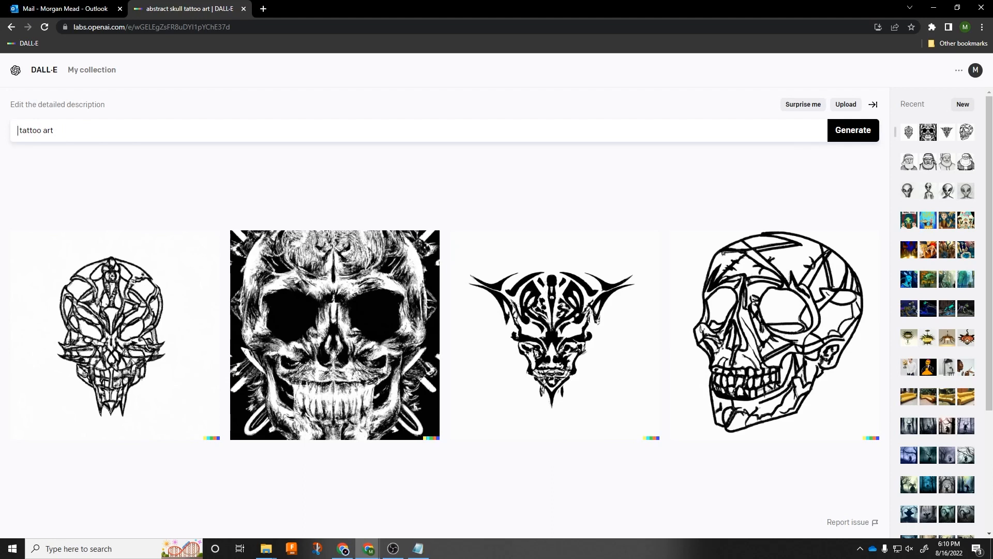
pyautogui.write('tribal robot')
pyautogui.press('Return')
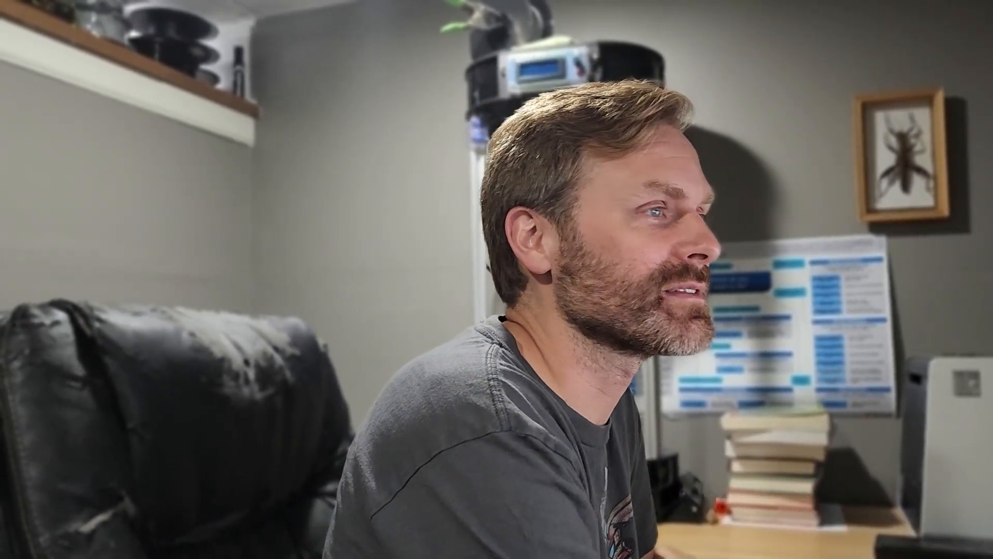
# Replace the tattoo prompt with "sunflower clock company logo vector illustration" and generate the images
pyautogui.write('wer')
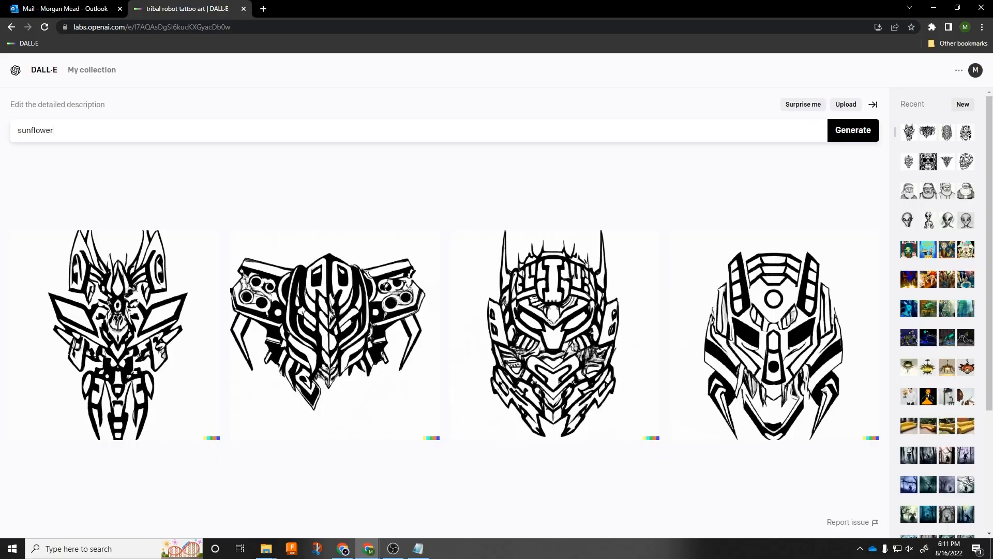
pyautogui.write(' clock com')
pyautogui.write('on')
pyautogui.press('Return')
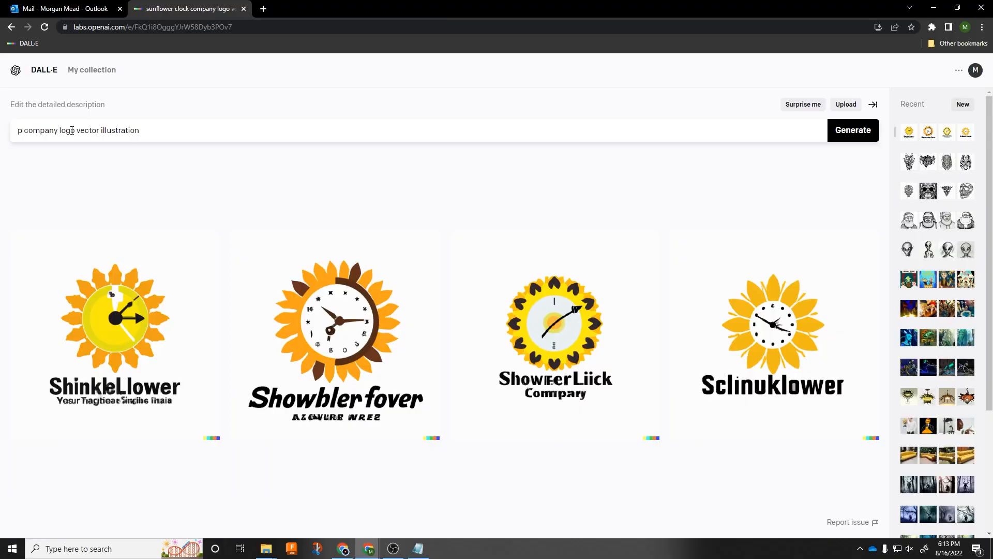
# Generate images from "pirate rainbow surfing company logo vector illustration" and open the fourth logo enlarged
pyautogui.write('irate')
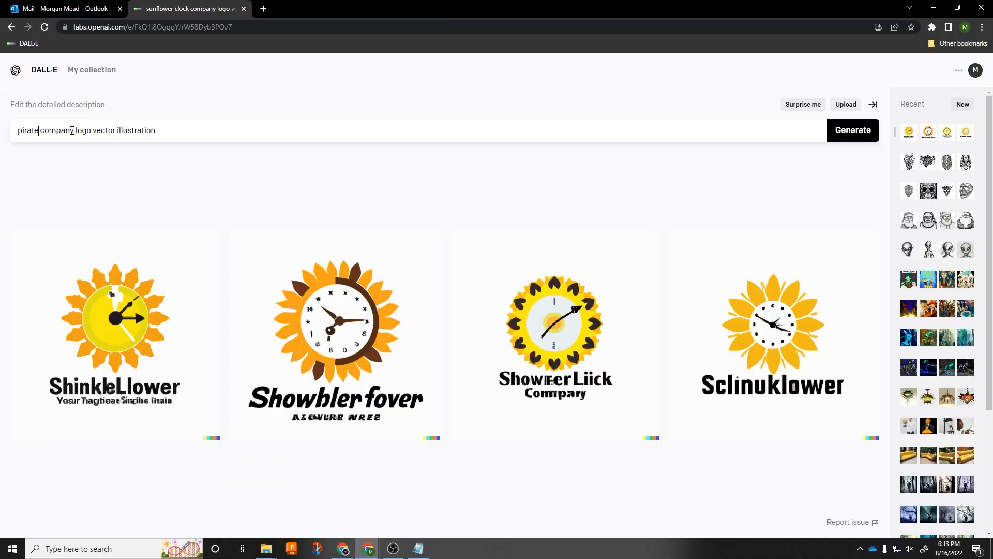
pyautogui.write(' rainbow')
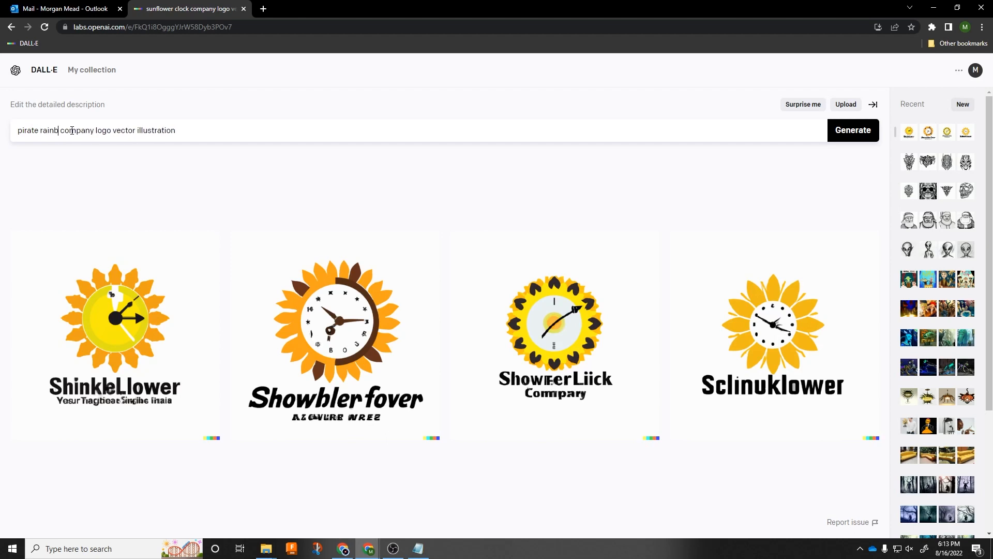
pyautogui.write(' surfing')
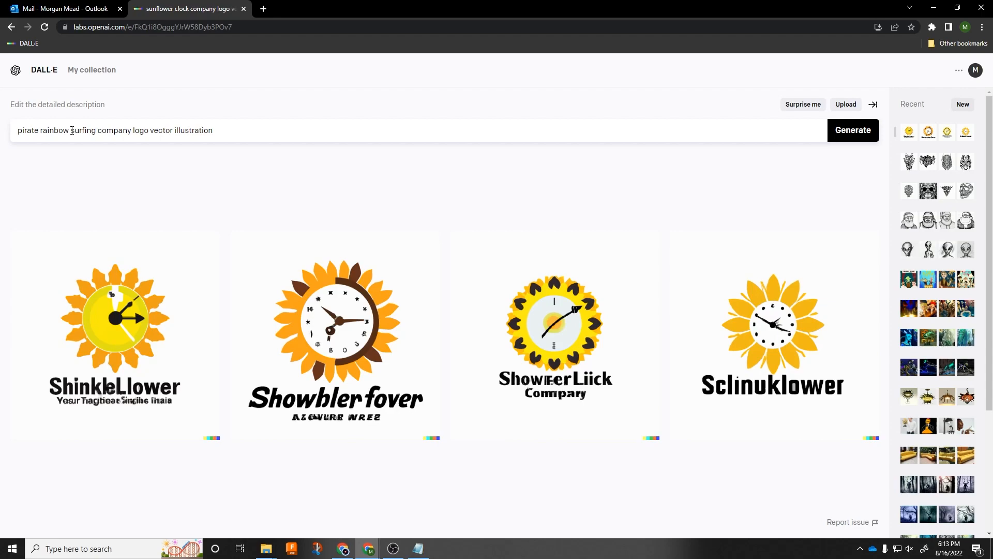
pyautogui.press('Return')
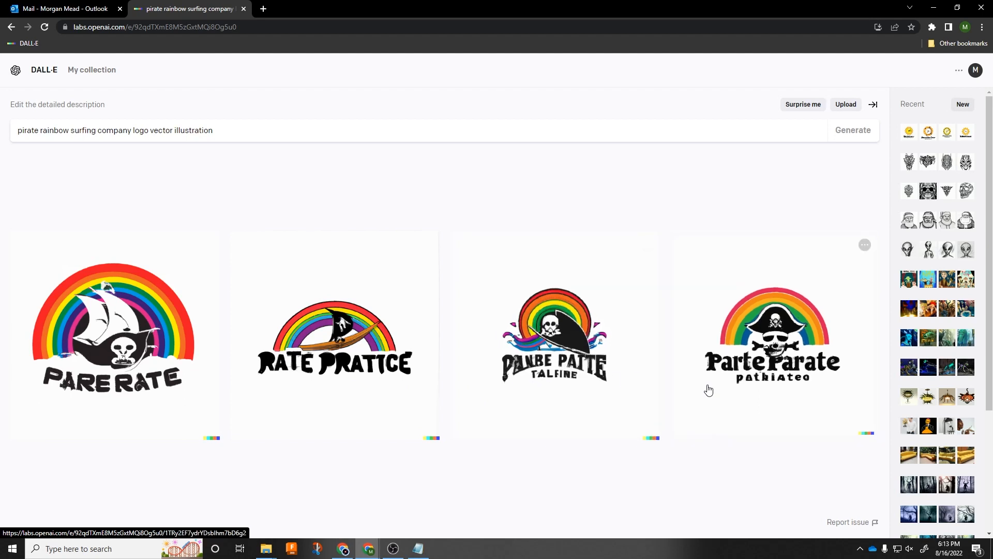
pyautogui.click(804, 331)
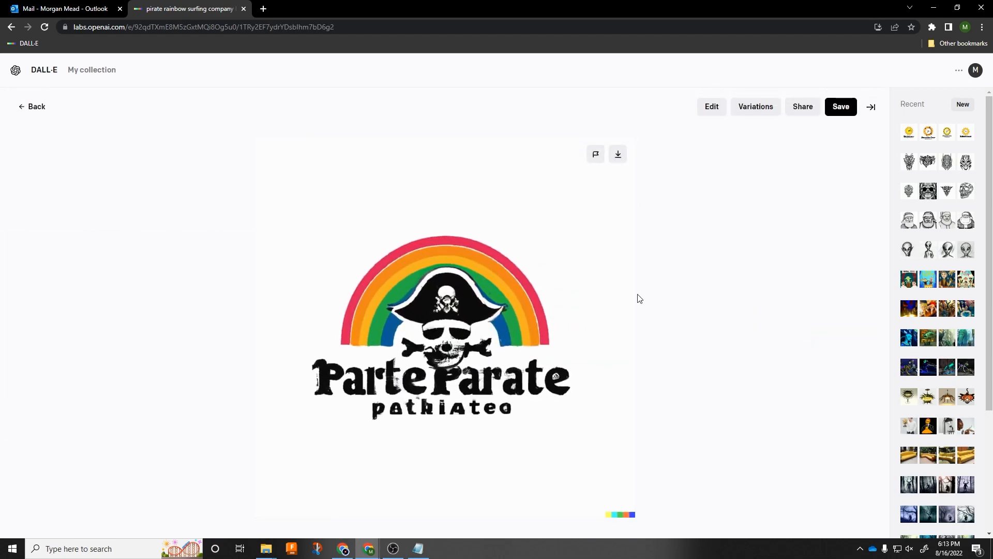